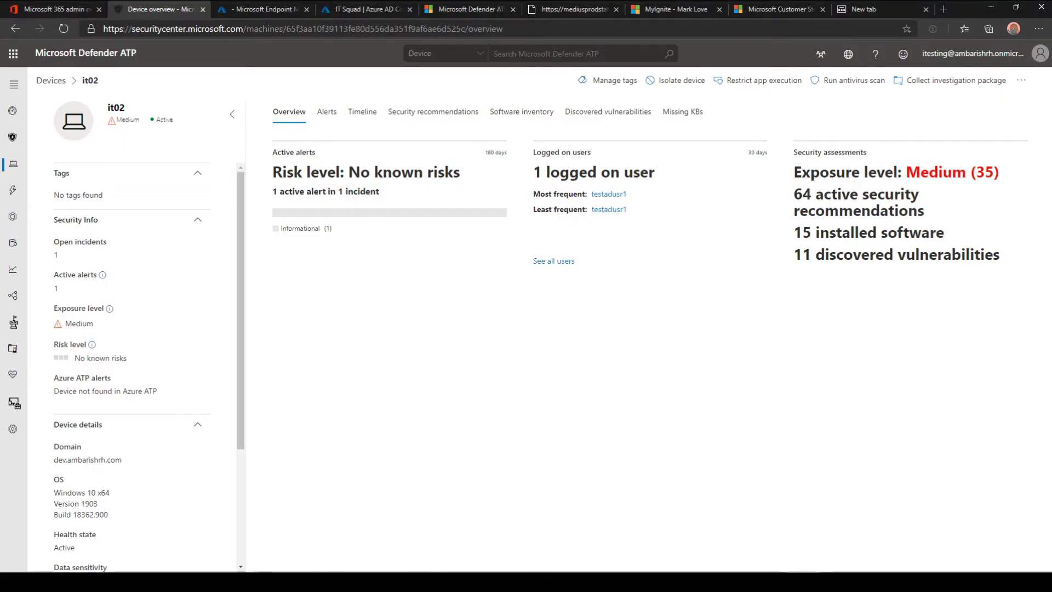
Step: Return to the Devices list showing testmachine3 (High risk) and it02
left_click(20, 171)
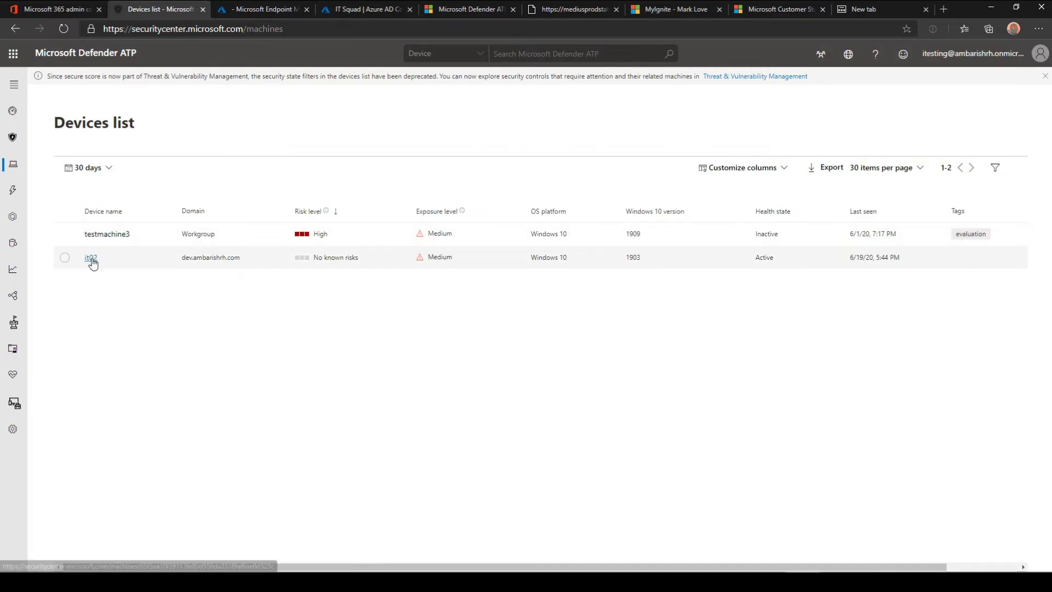
Step: Open device it02's overview from the Devices list
left_click(92, 257)
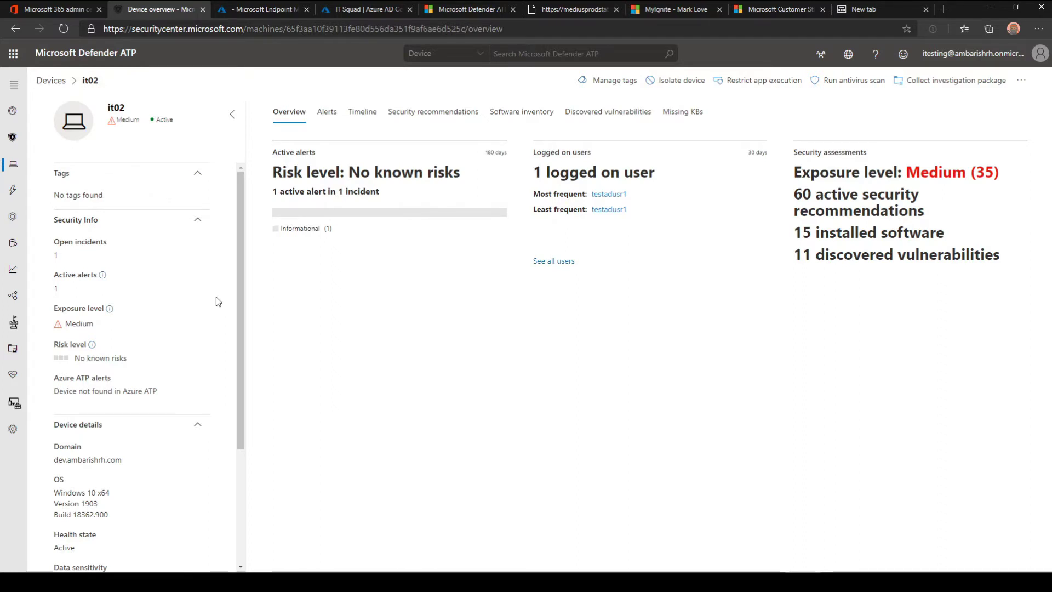
Step: Show it02's Security recommendations and scroll through its 60 active items
left_click(437, 112)
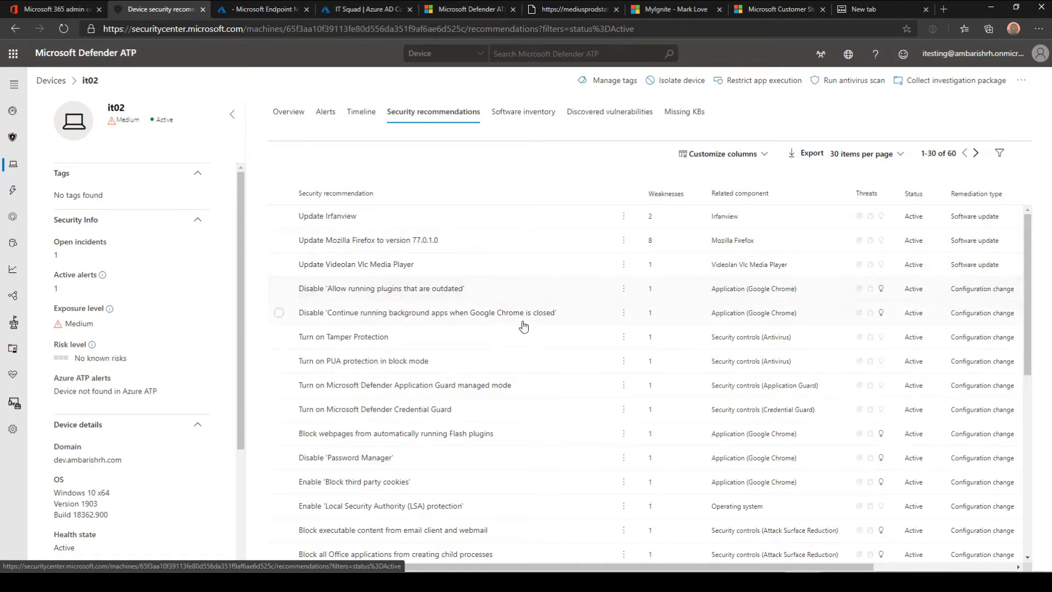
scroll(530, 373, "down", 2)
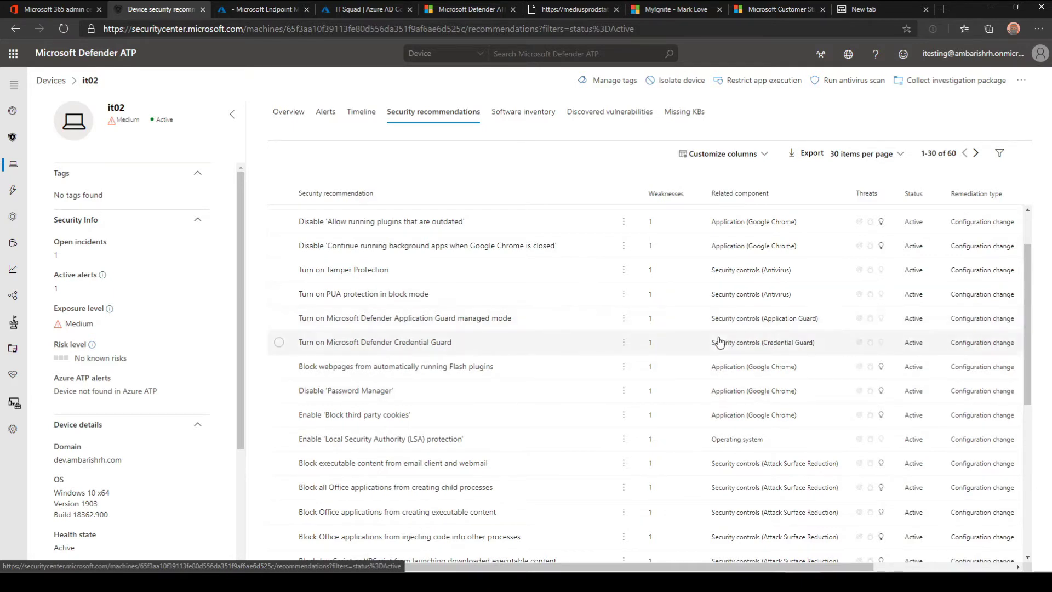
scroll(724, 342, "down", 1)
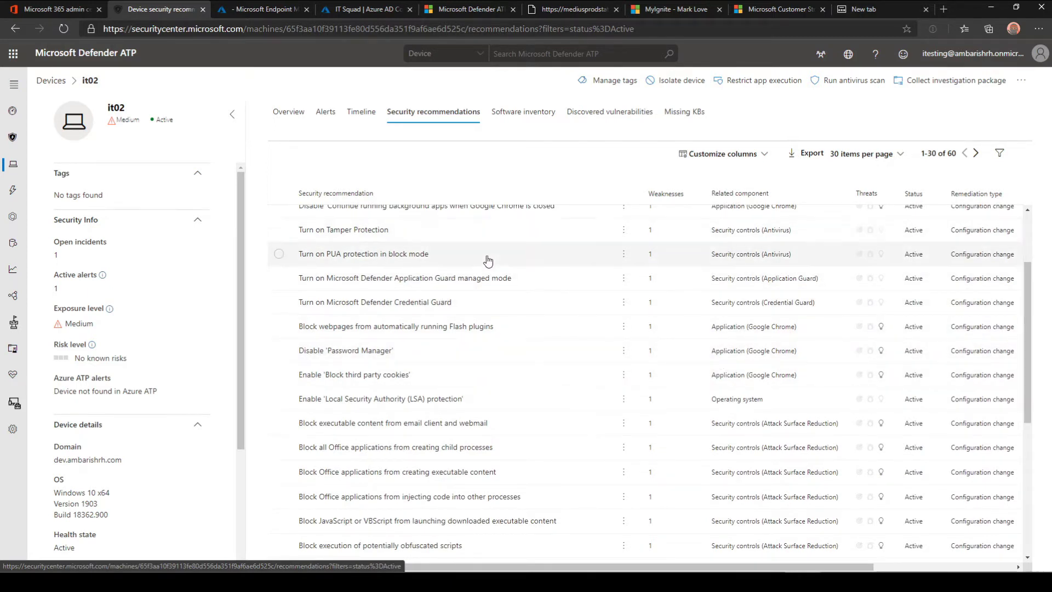
scroll(487, 260, "up", 2)
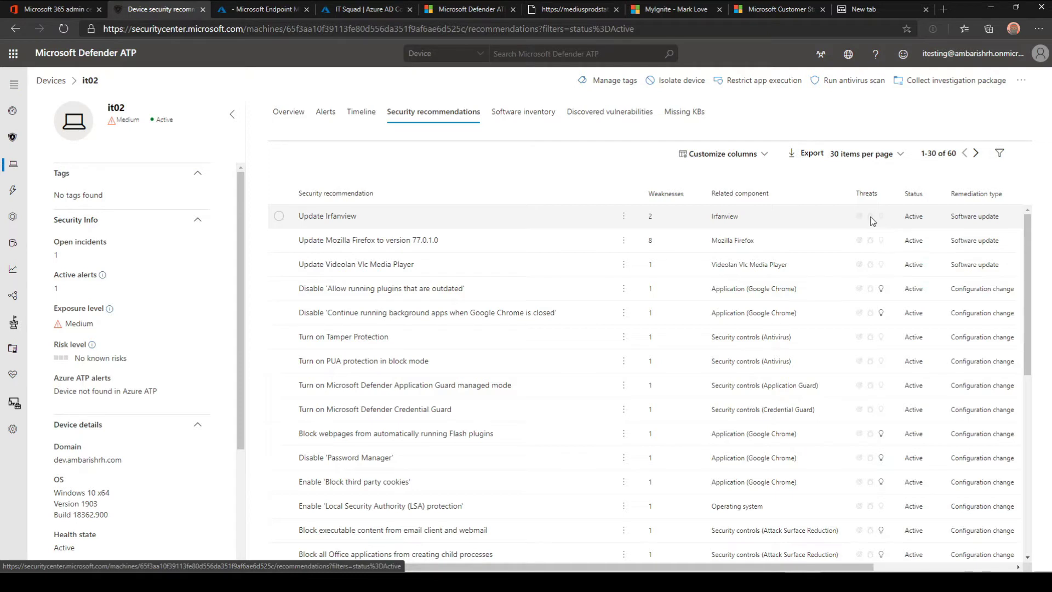
mouse_move(873, 221)
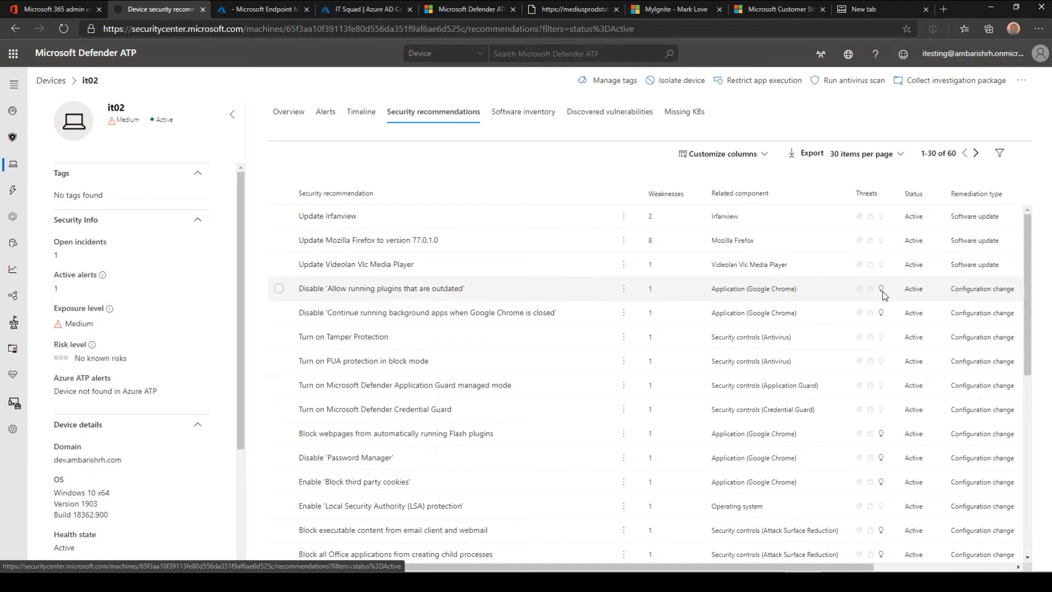
mouse_move(881, 290)
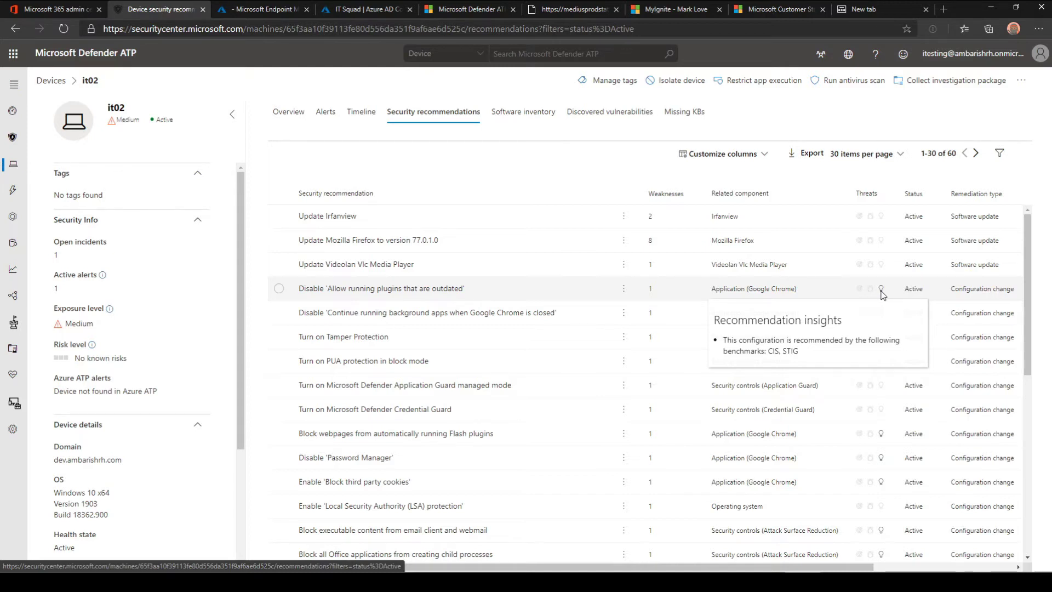
Step: View it02's software inventory, then its 11 discovered vulnerabilities including CVE-2020-13428
left_click(535, 112)
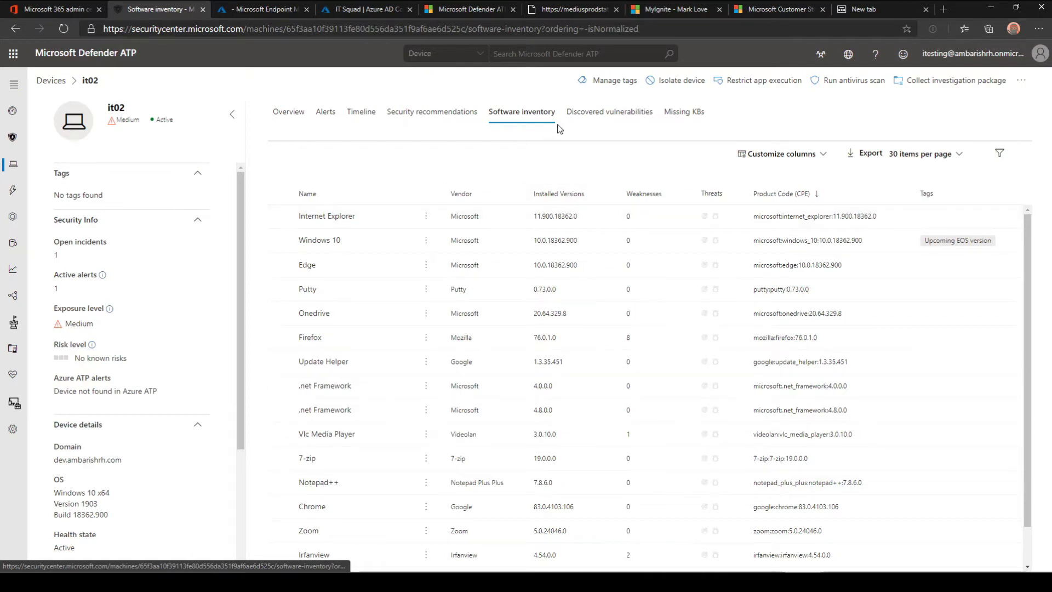
left_click(585, 117)
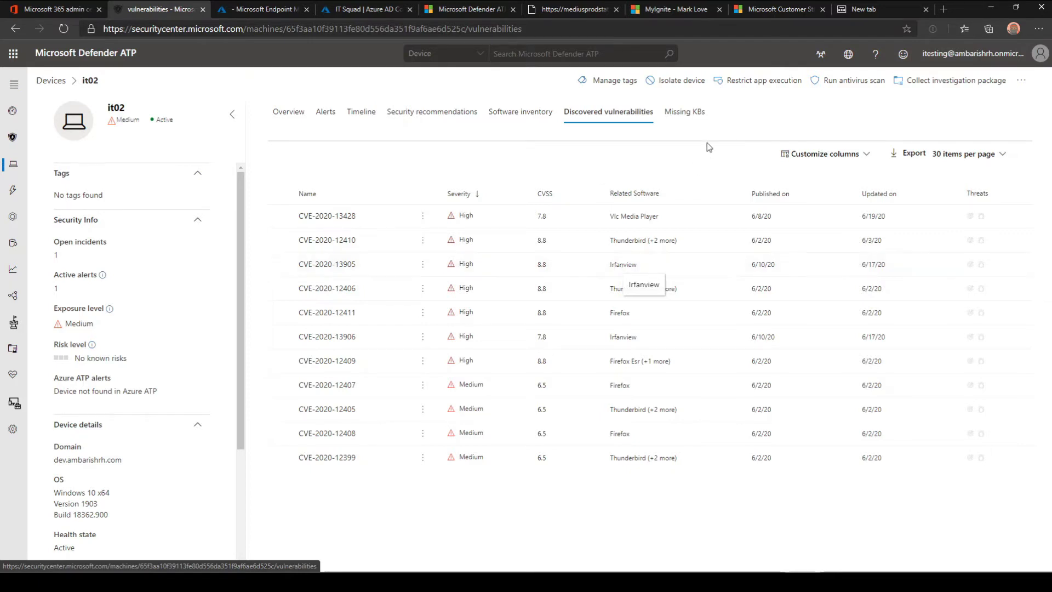
Step: Check it02's Missing KBs (none found), then return to its security recommendations
left_click(694, 117)
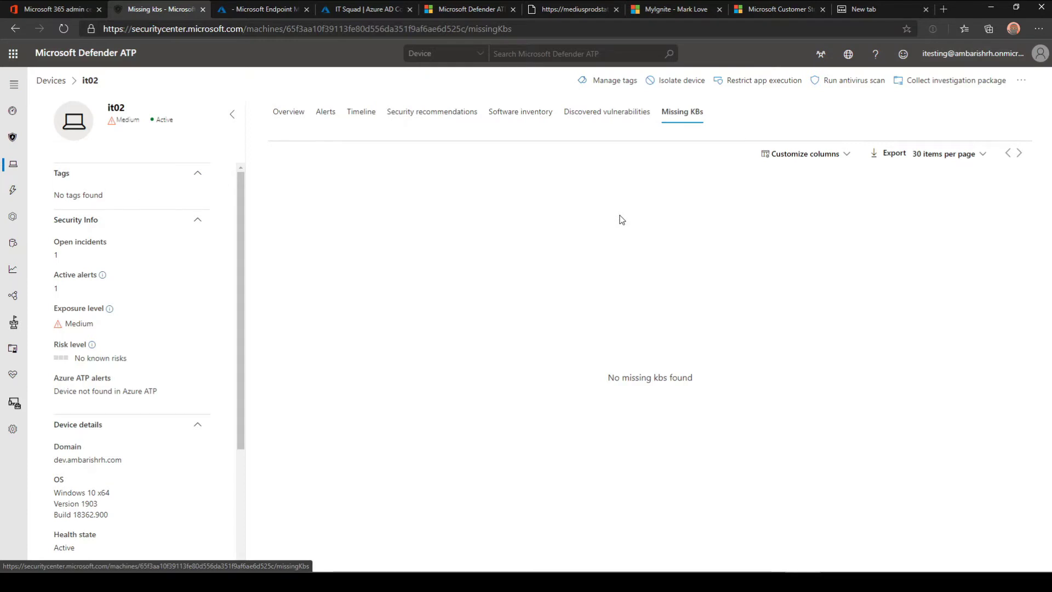
left_click(421, 116)
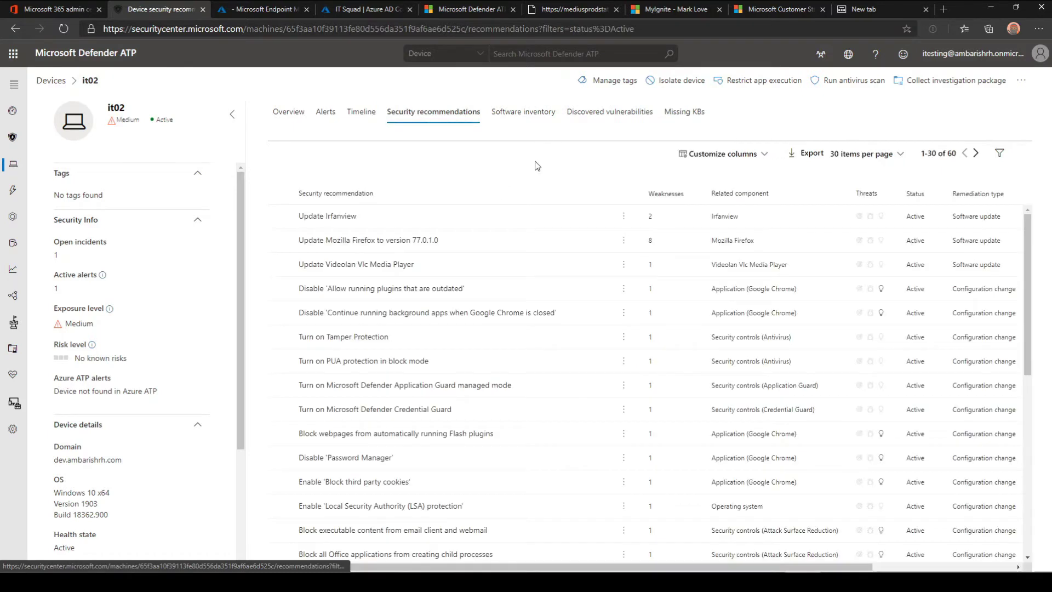
Step: Sort recommendations by Weaknesses descending, putting the Firefox update first, then view Overview
left_click(677, 196)
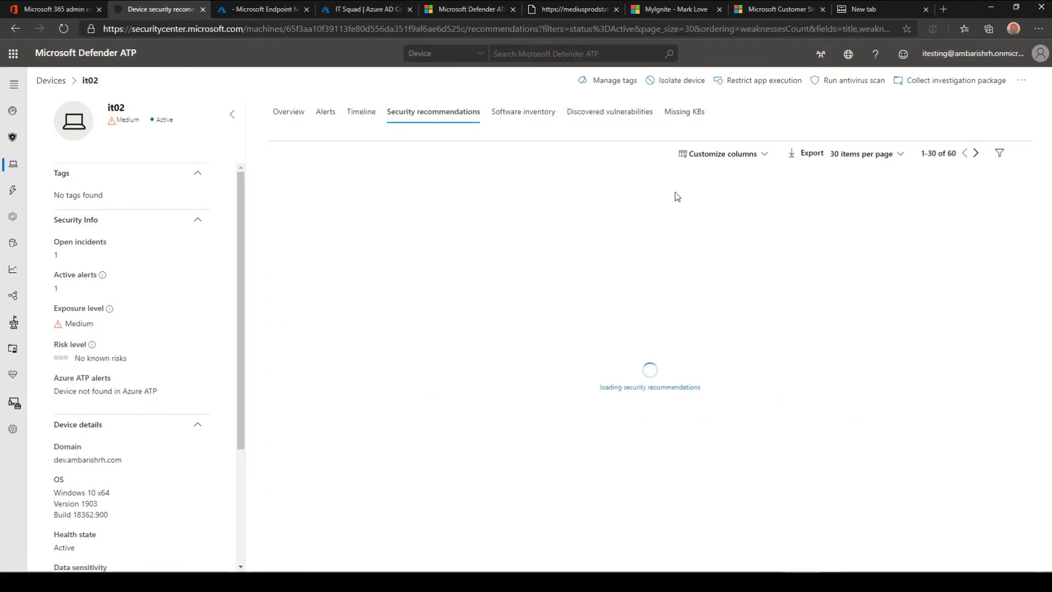
left_click(677, 195)
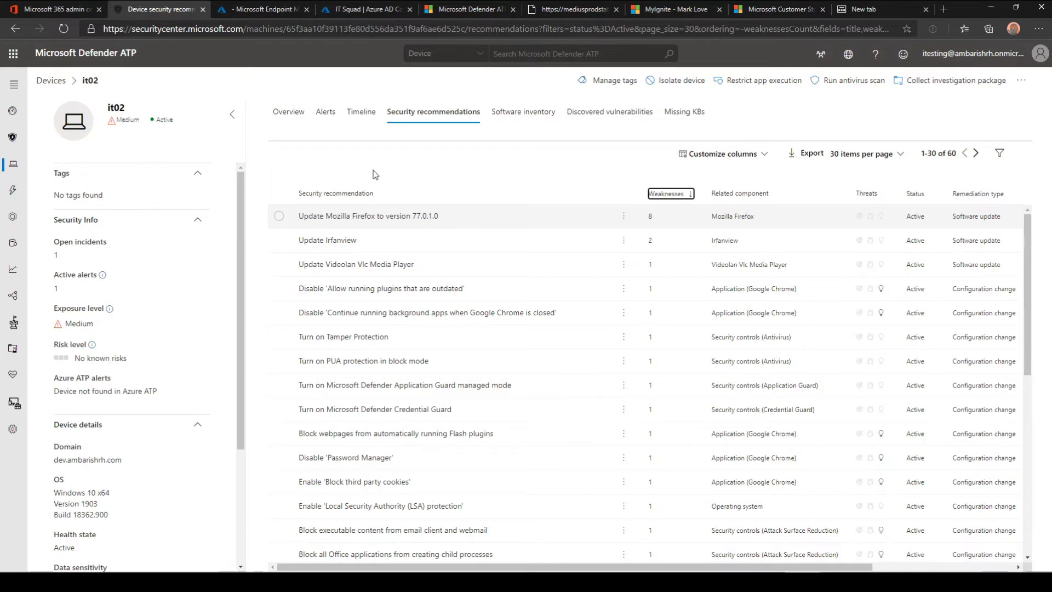
left_click(289, 113)
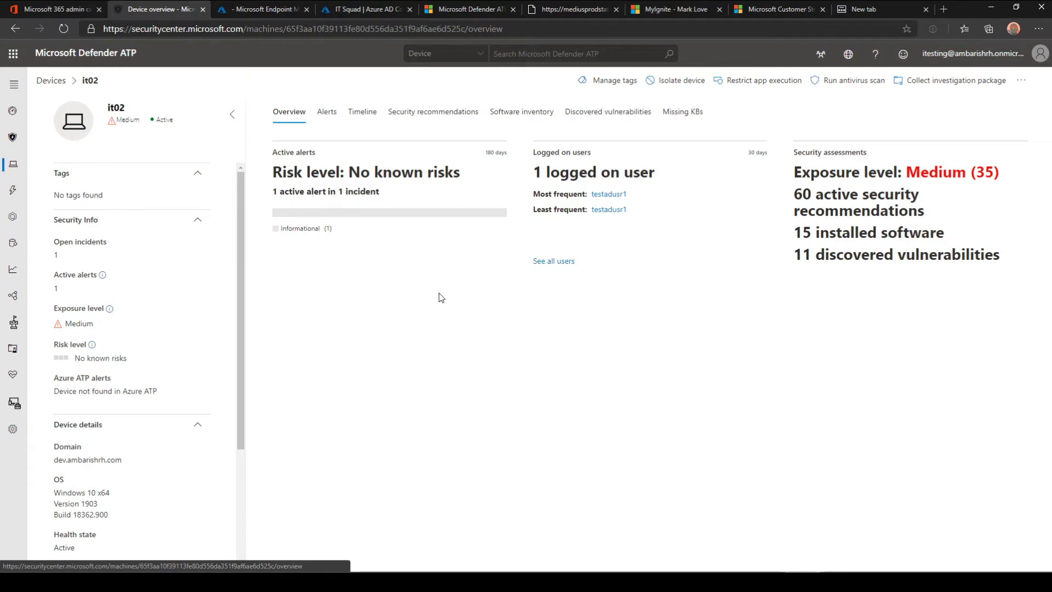
Step: Open the full Update Mozilla Firefox to 77.0.1.0 recommendation, review its CVEs, and request remediation
left_click(458, 113)
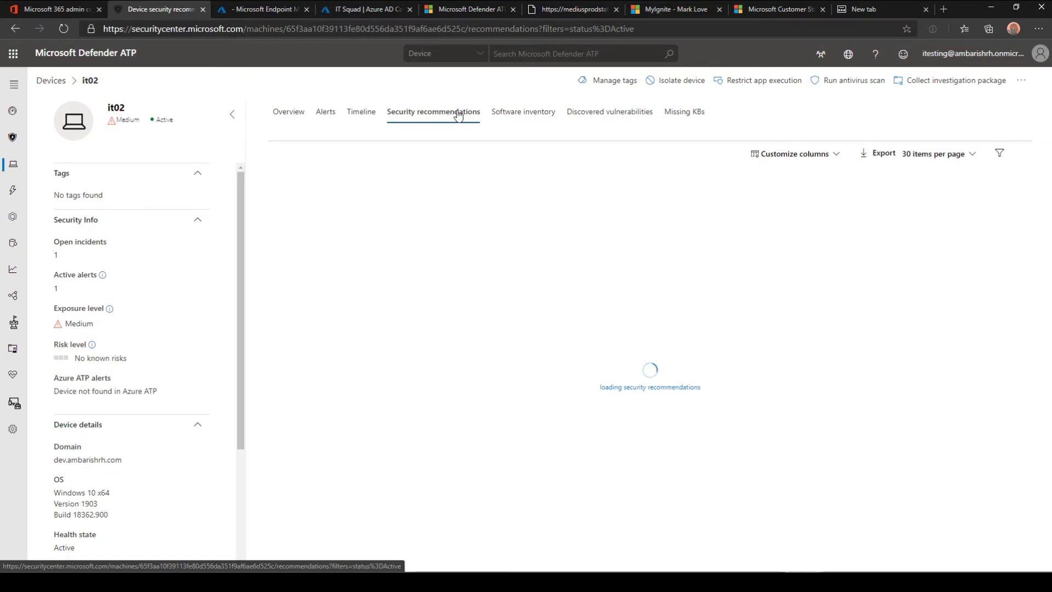
left_click(375, 218)
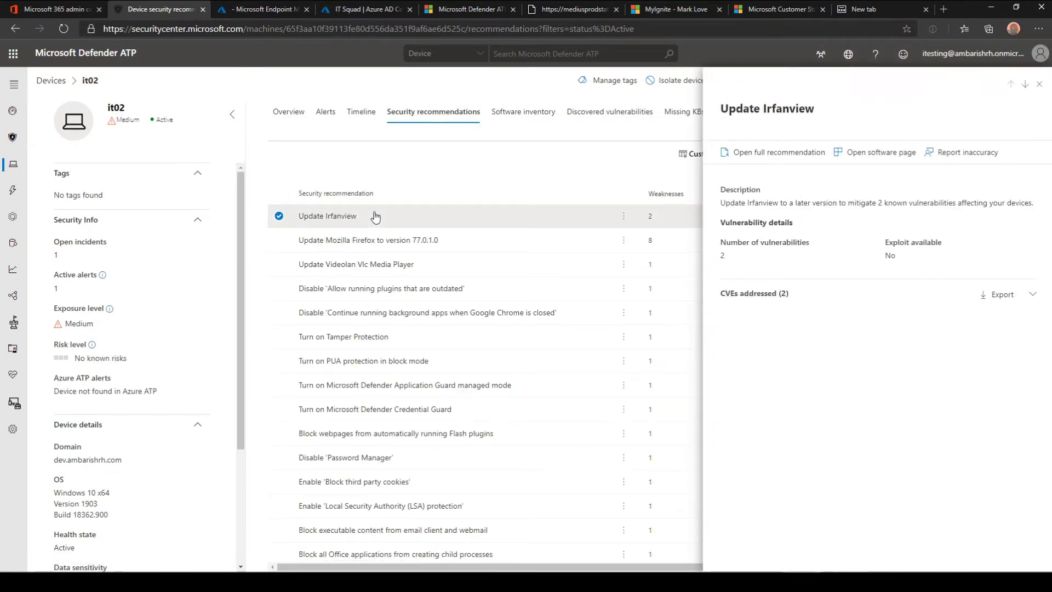
left_click(380, 243)
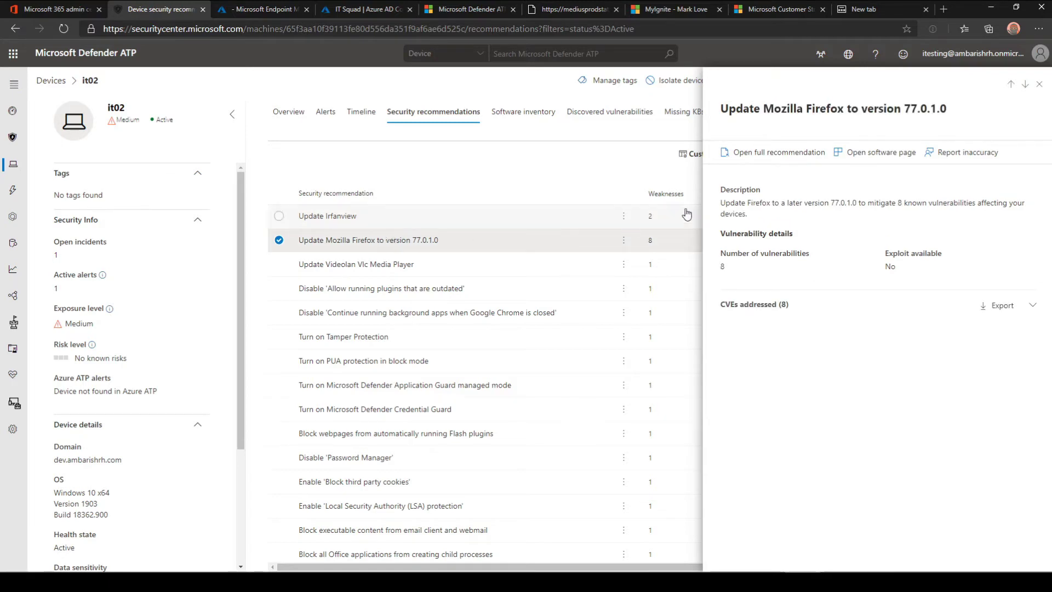
left_click(744, 157)
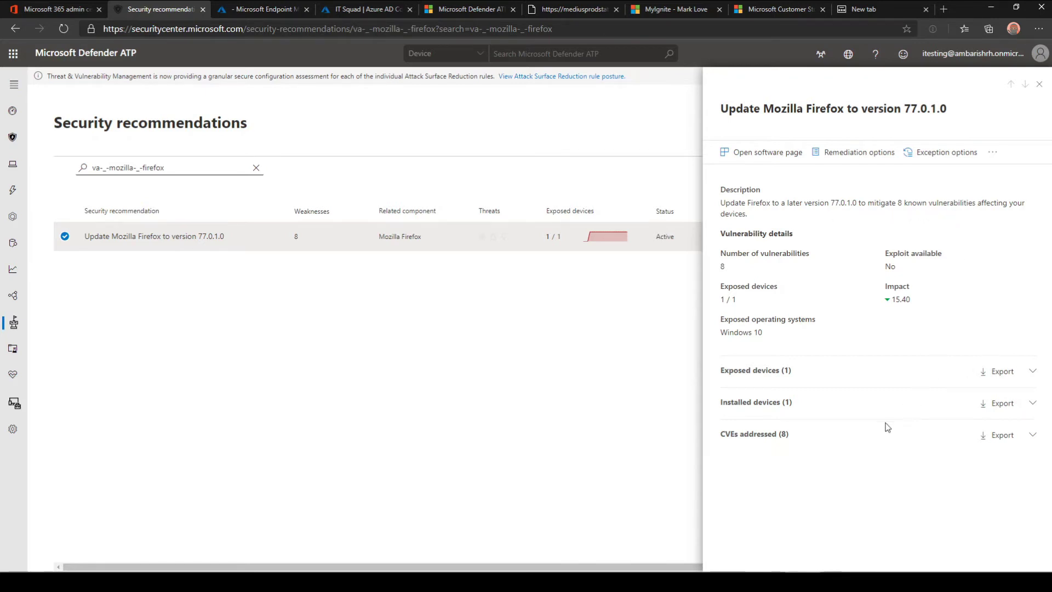
left_click(873, 436)
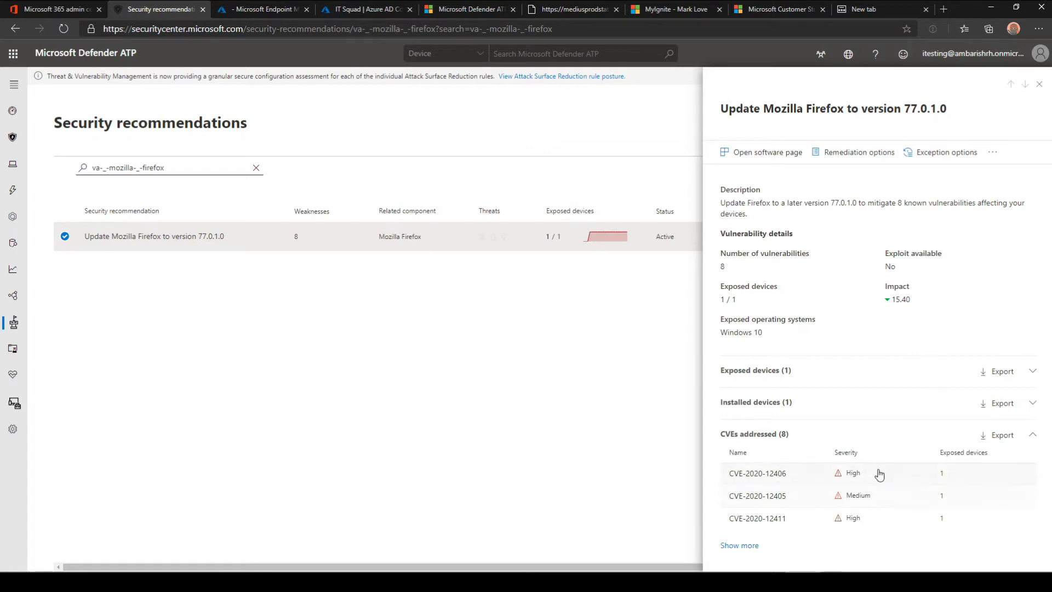
left_click(869, 159)
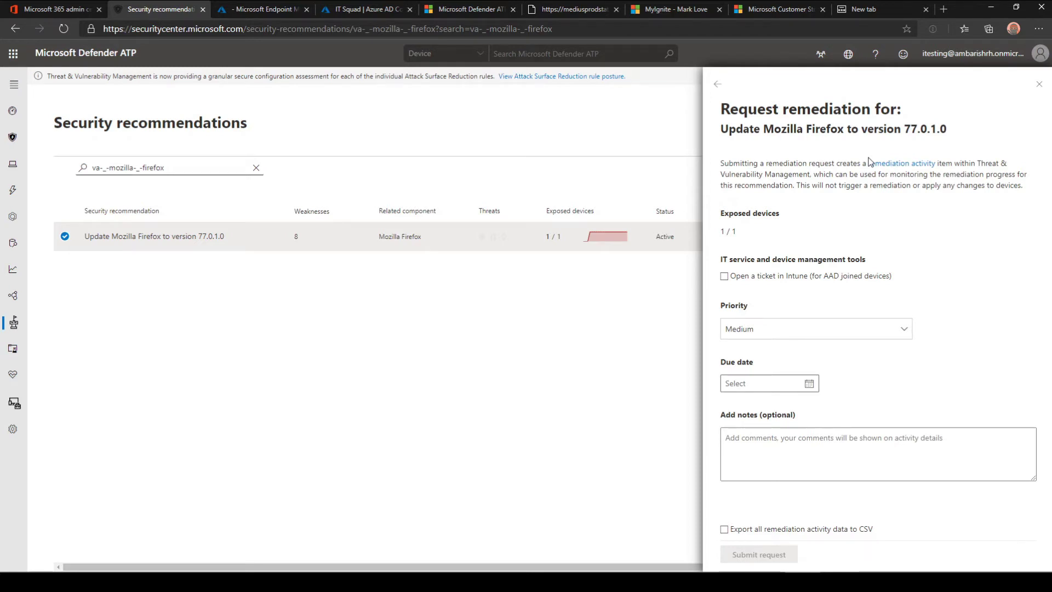
Step: Enable 'Open a ticket in Intune' on the Firefox remediation request and check its priority
left_click(731, 278)
left_click(789, 344)
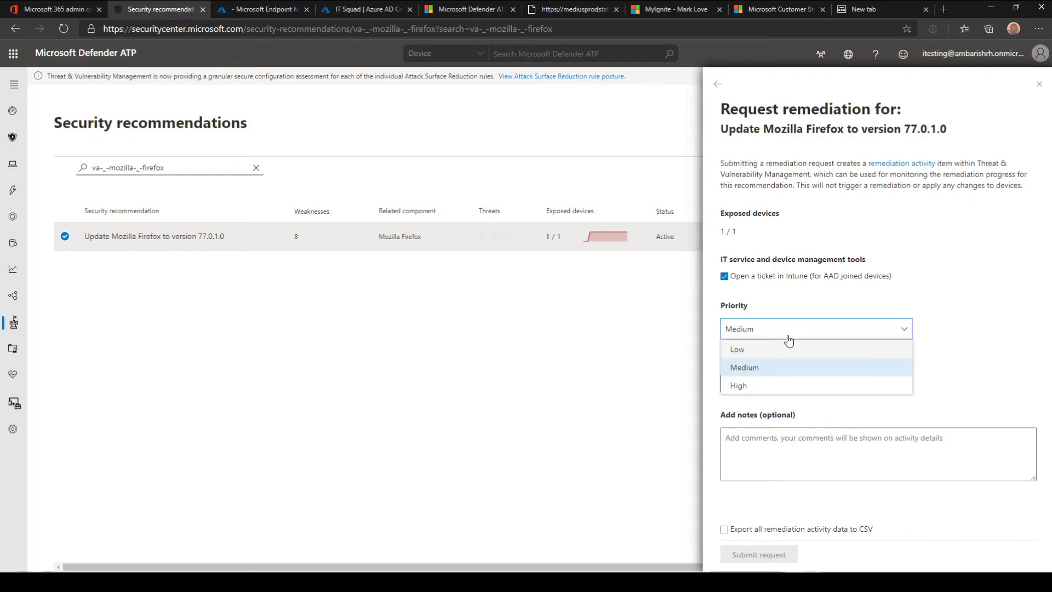
Step: Keep the Firefox remediation request priority at Medium
left_click(957, 360)
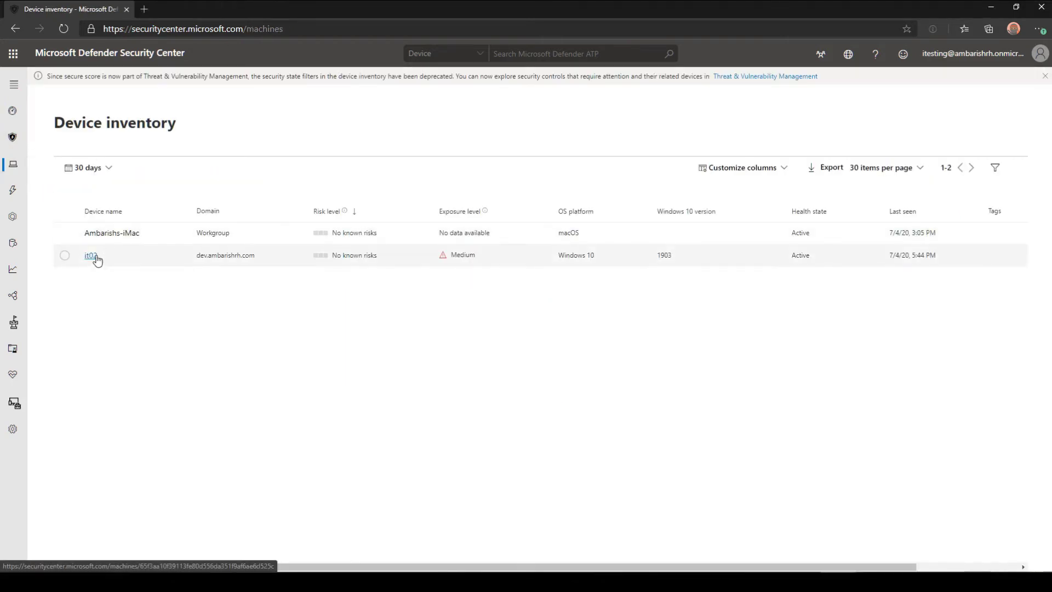
Step: Open it02 from Device inventory and view its 58 active security recommendations
left_click(95, 257)
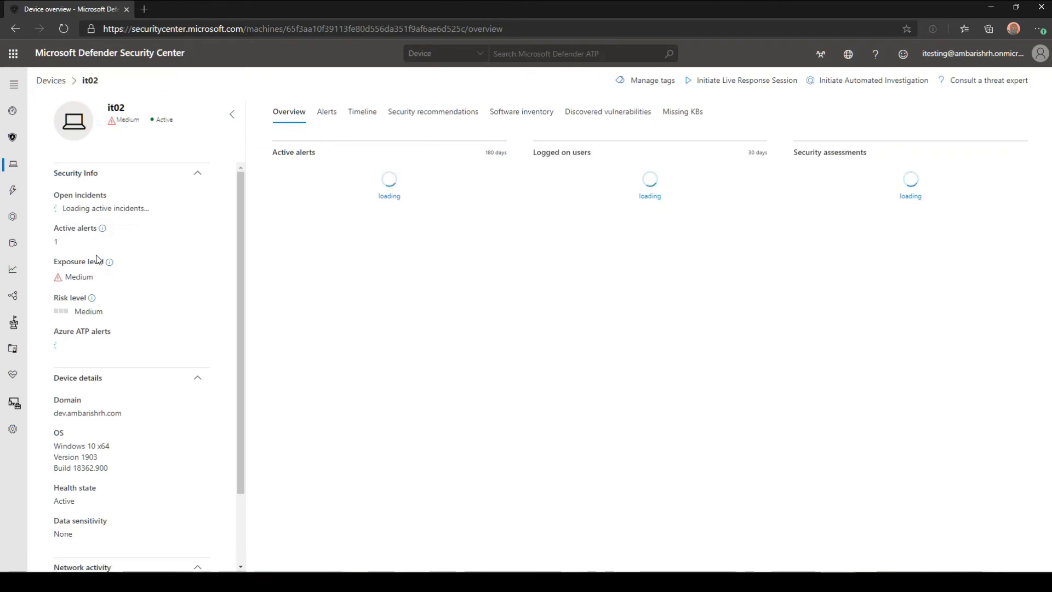
left_click(409, 116)
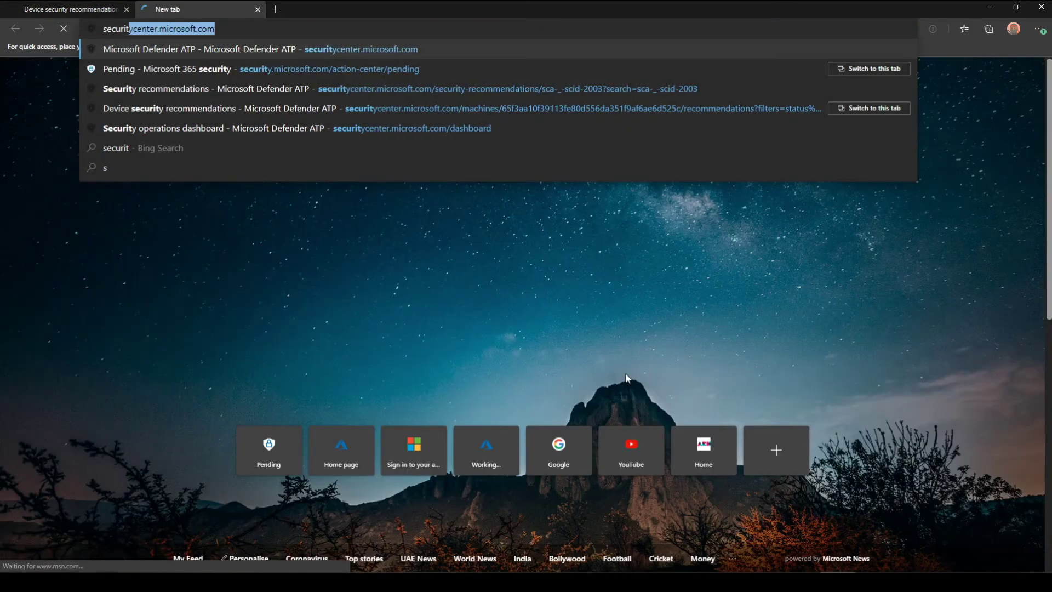
Step: Go to security.microsoft.com in the new Edge tab, correcting the mistyped address
type("m")
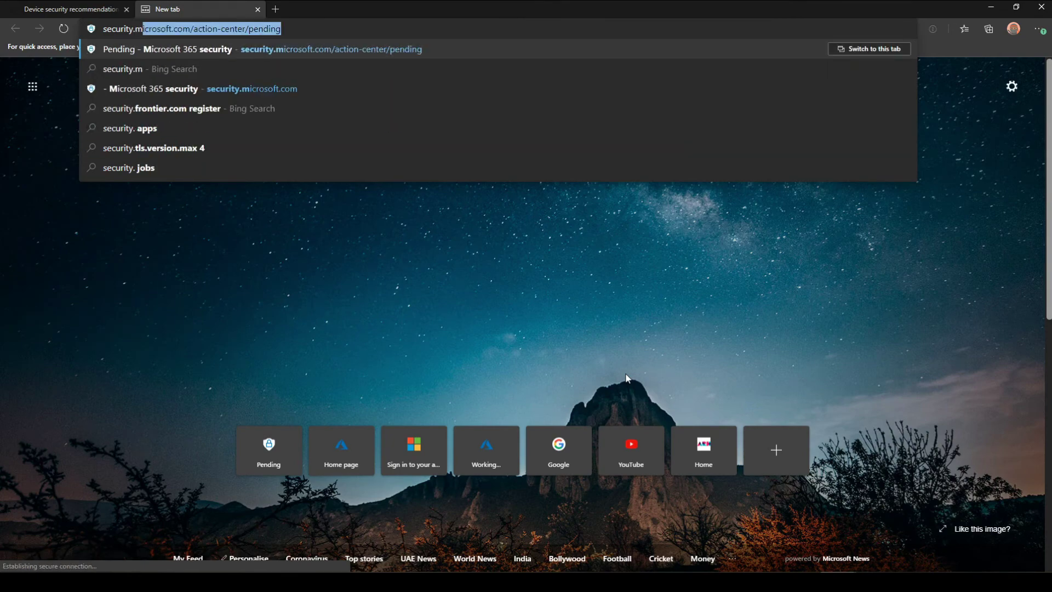
type("icrosoft.com")
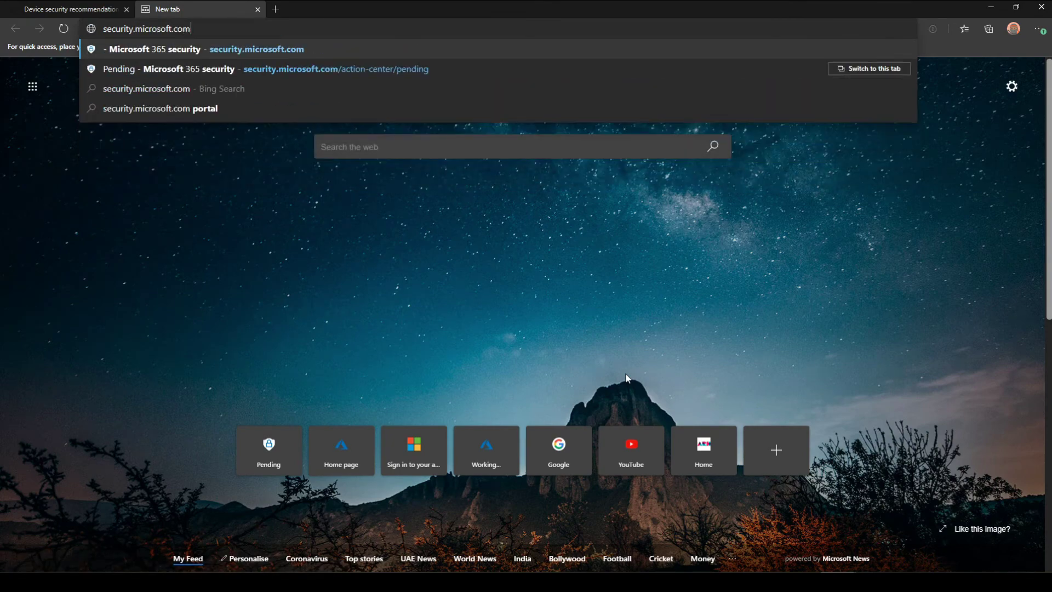
key("Return")
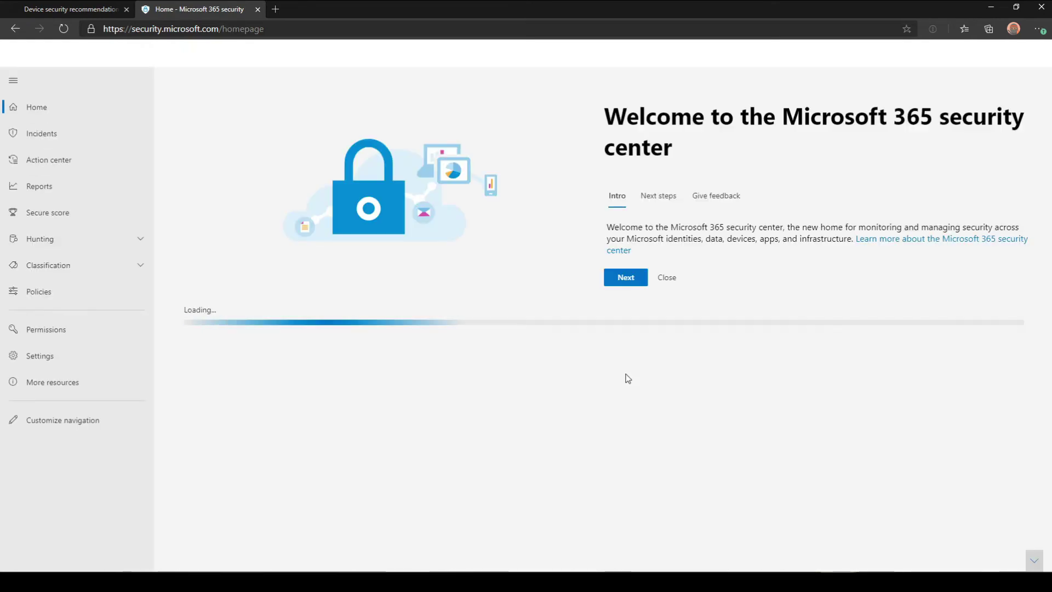
Step: Review the 44.55% Secure Score, ending on its 110 improvement actions led by Require MFA for administrative roles
left_click(77, 219)
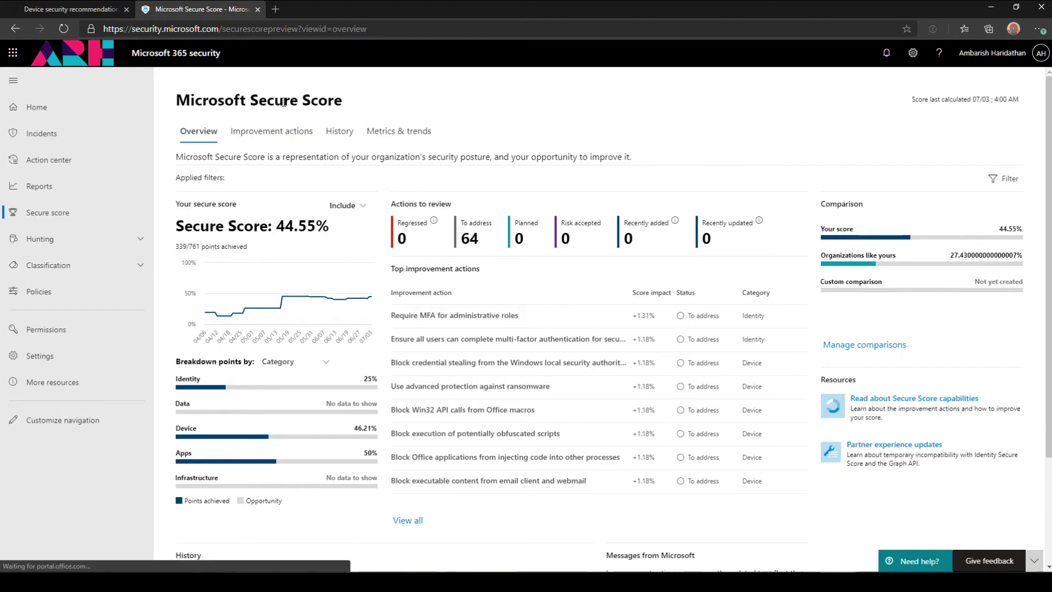
left_click(276, 137)
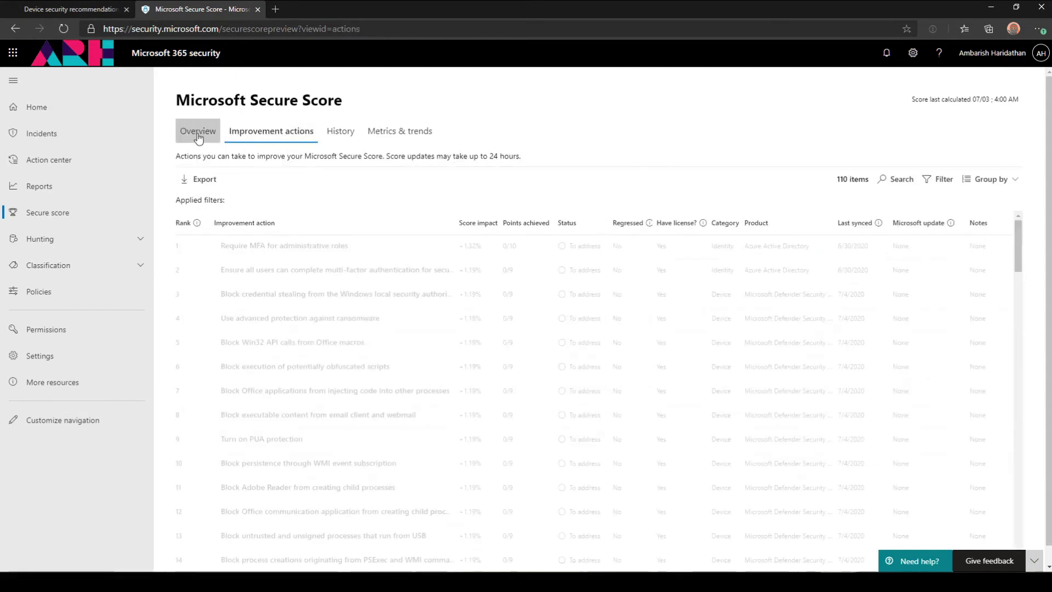
left_click(198, 135)
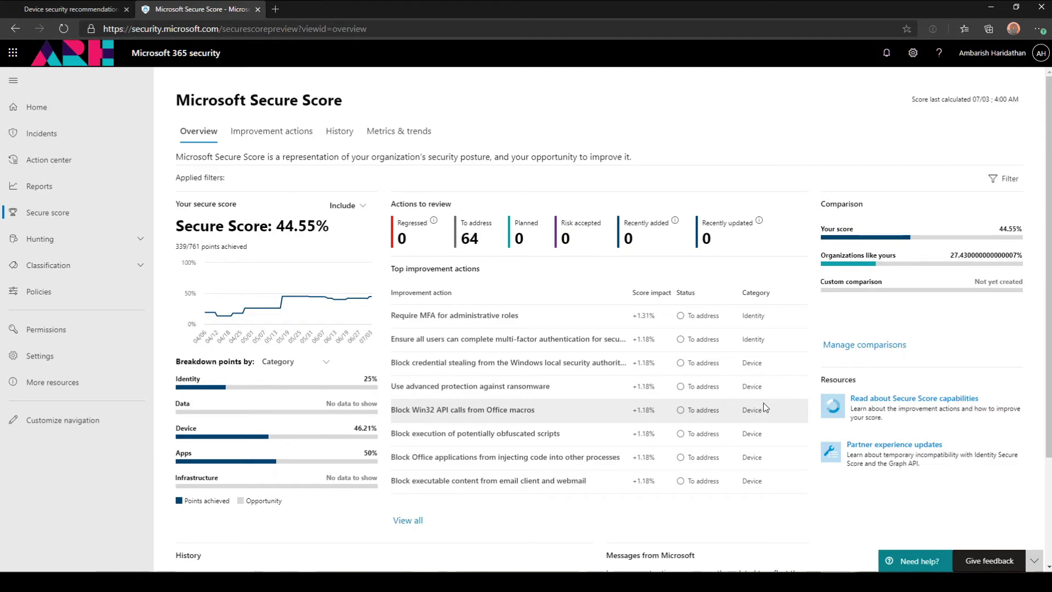
left_click(293, 137)
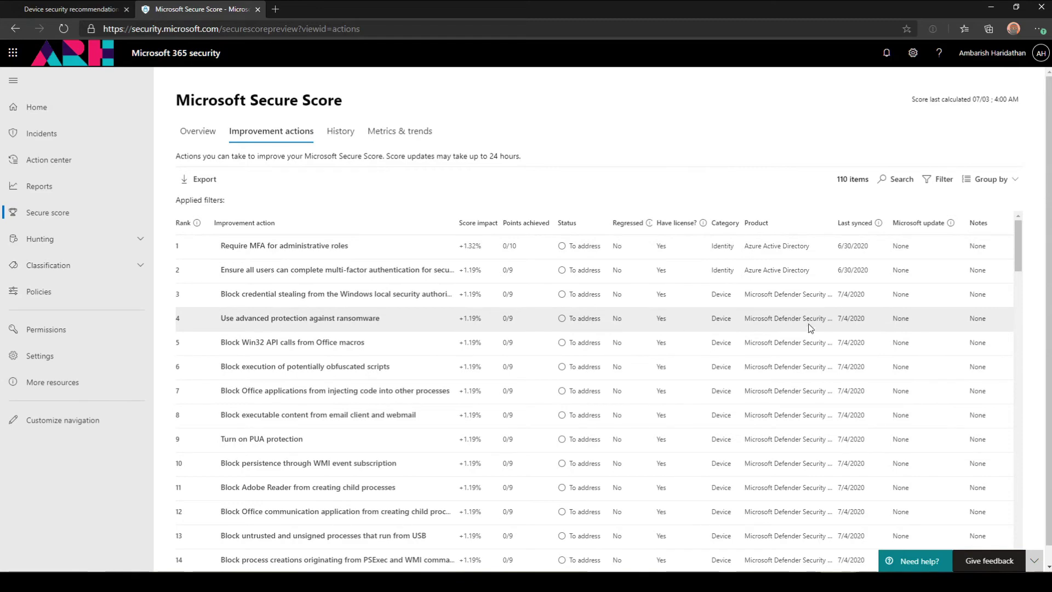
scroll(815, 313, "down", 5)
scroll(814, 374, "down", 7)
scroll(811, 375, "down", 2)
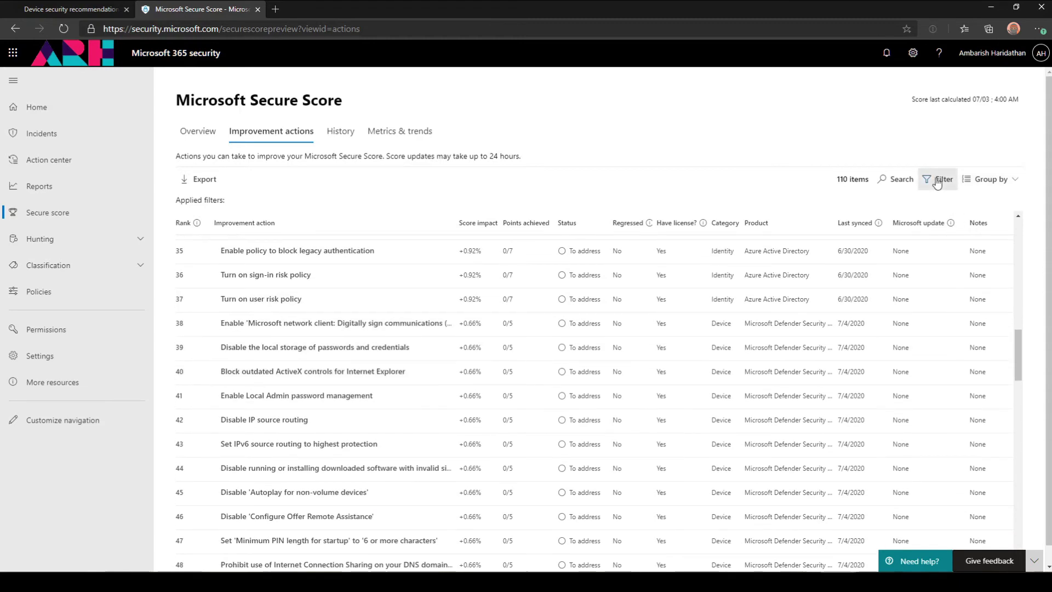
left_click(939, 179)
scroll(959, 343, "down", 5)
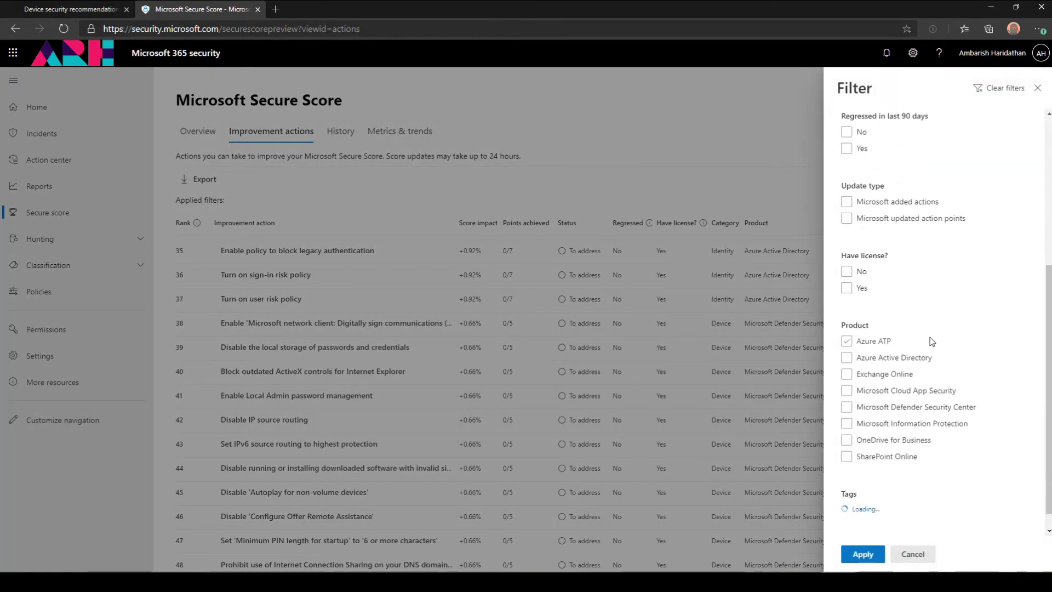
left_click(943, 359)
left_click(945, 362)
left_click(968, 426)
left_click(913, 554)
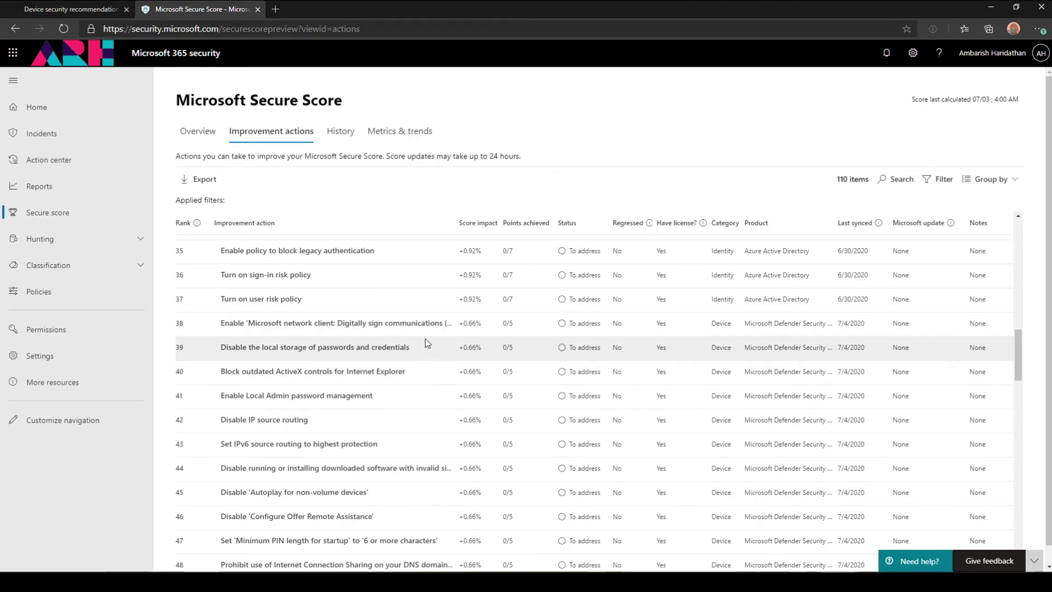
Step: Scroll the improvement actions and open the Public-profile firewall notifications action's details
scroll(424, 340, "down", 8)
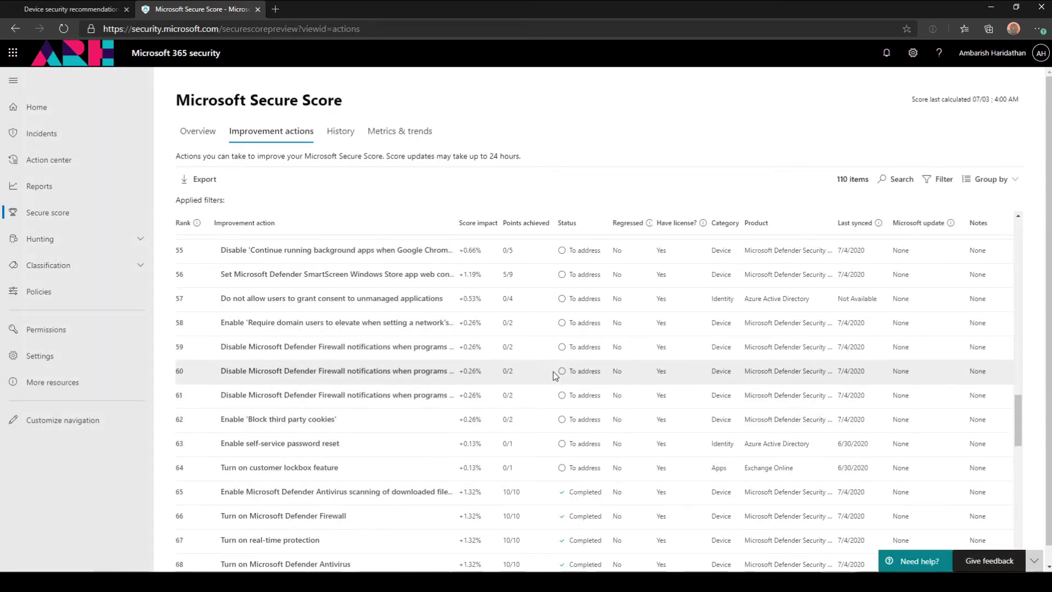
left_click(396, 348)
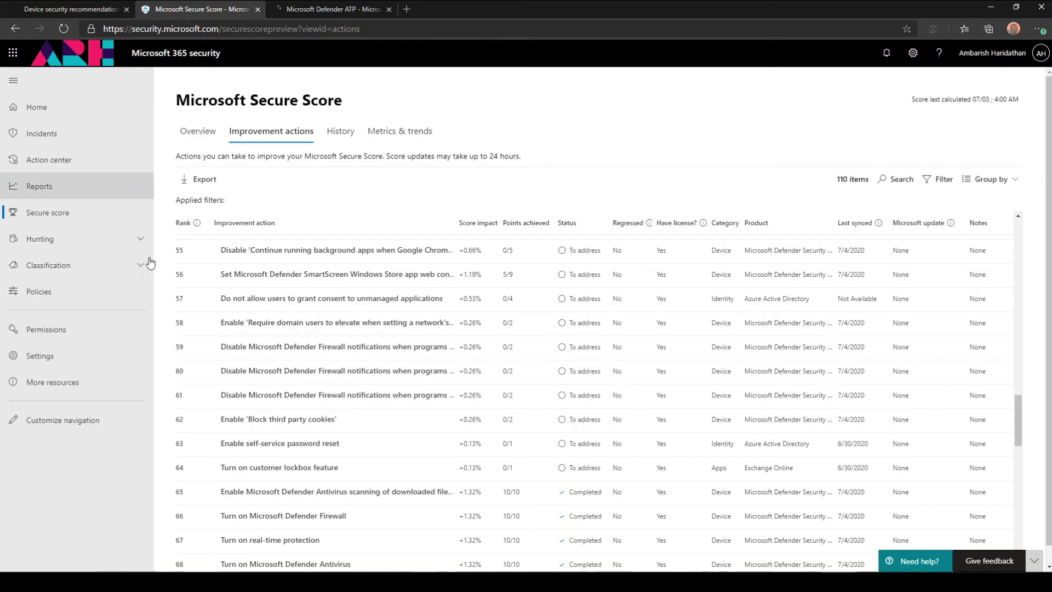
Step: Back on it02's Defender recommendations, open the Threat & Vulnerability Management Remediation page
left_click(77, 8)
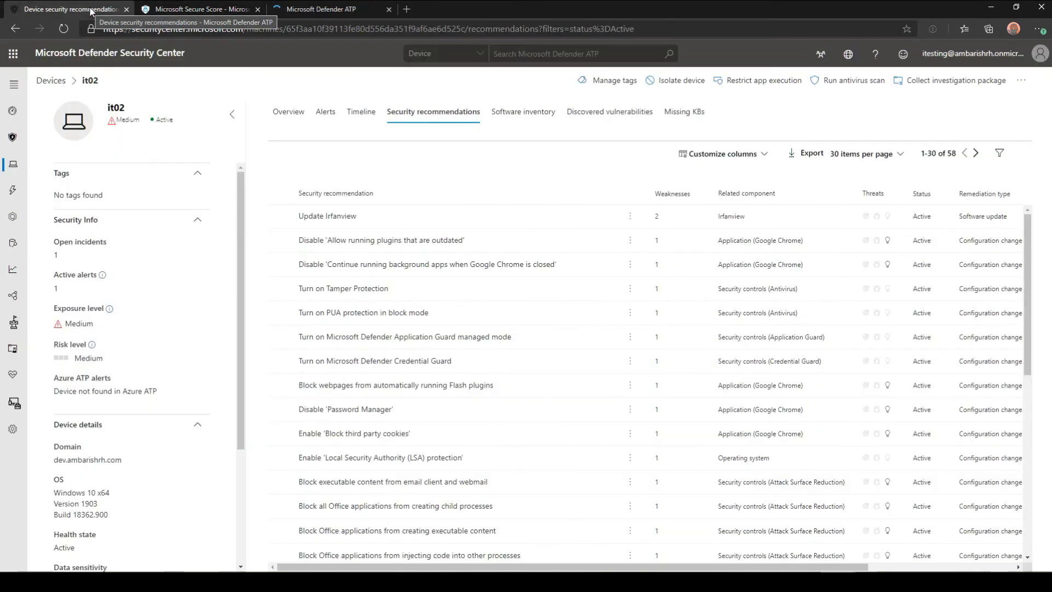
mouse_move(15, 104)
left_click(14, 84)
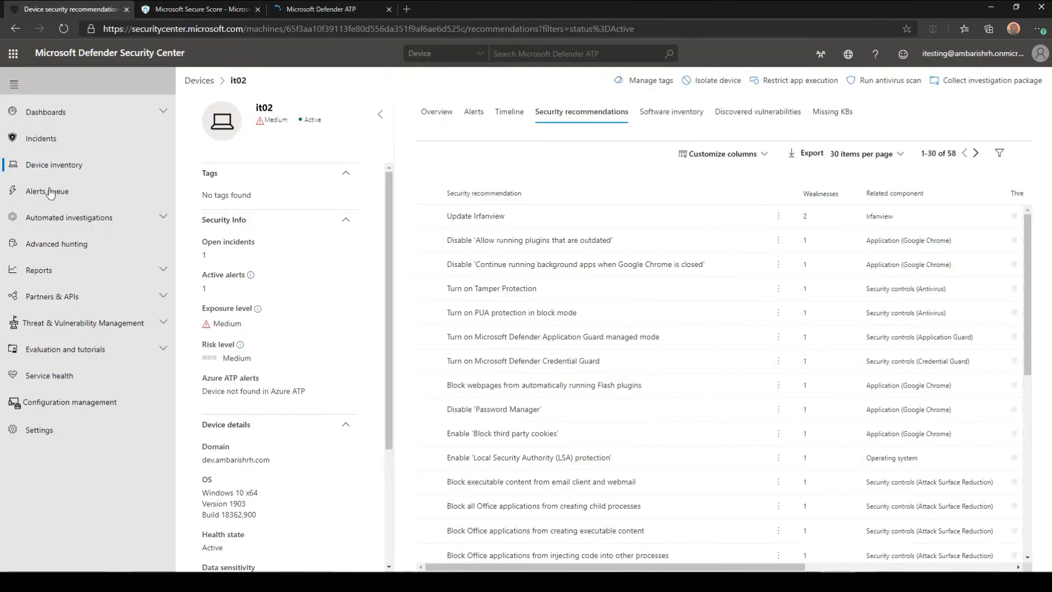
left_click(132, 330)
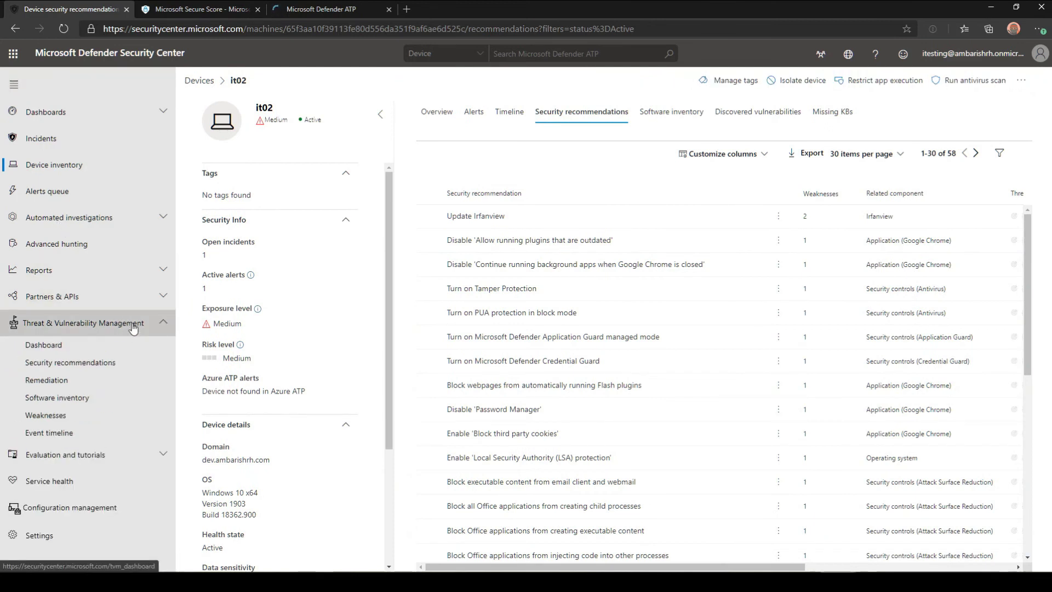
left_click(105, 382)
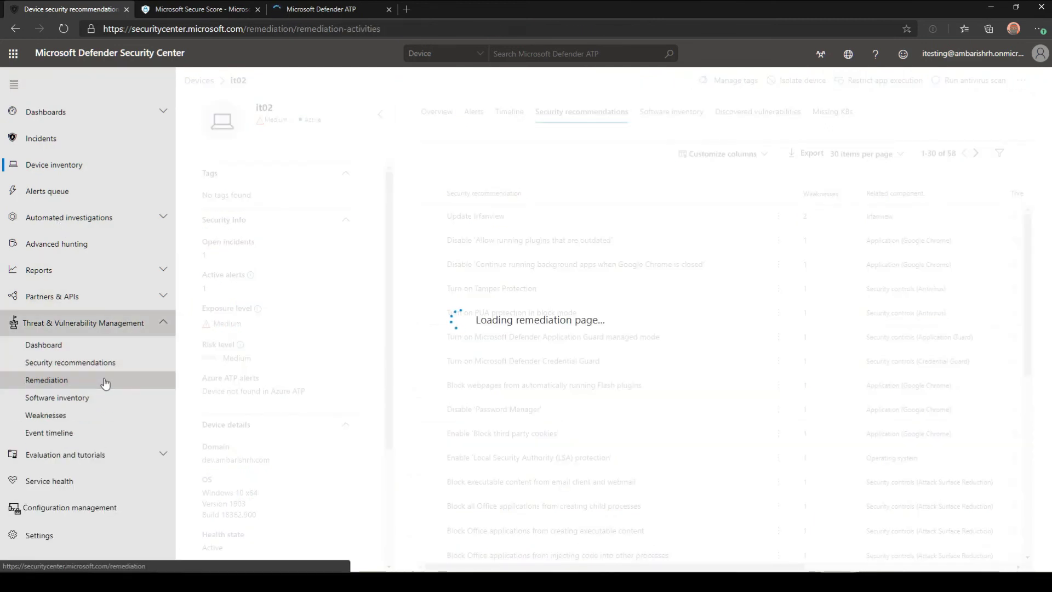